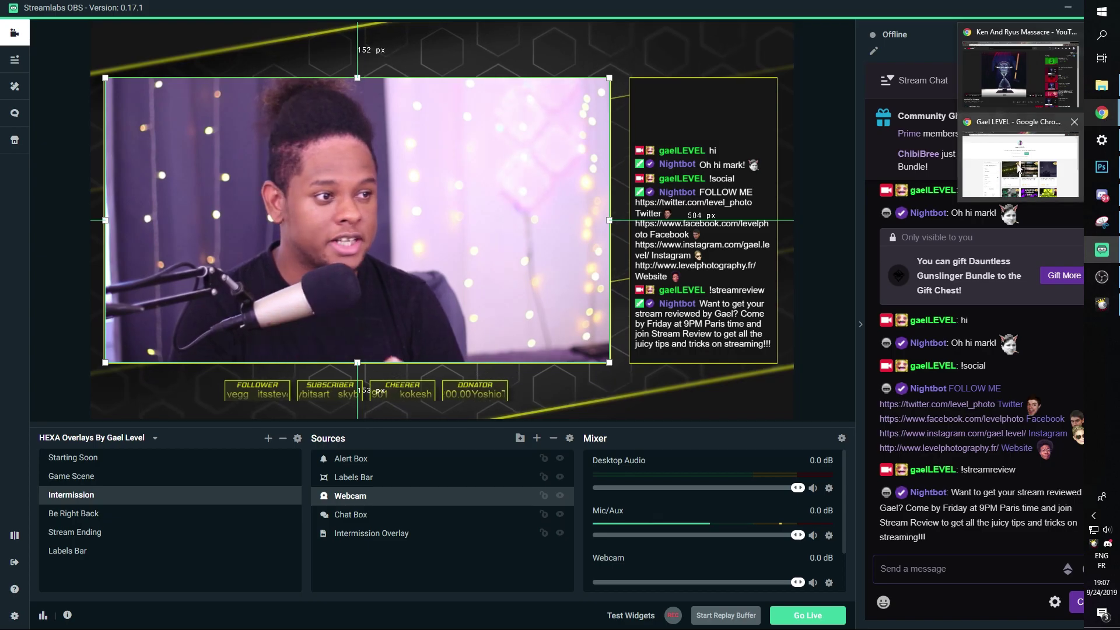
In Chrome's Gumroad store, open the HEXA pack card and play its carousel preview video.
left_click(1020, 161)
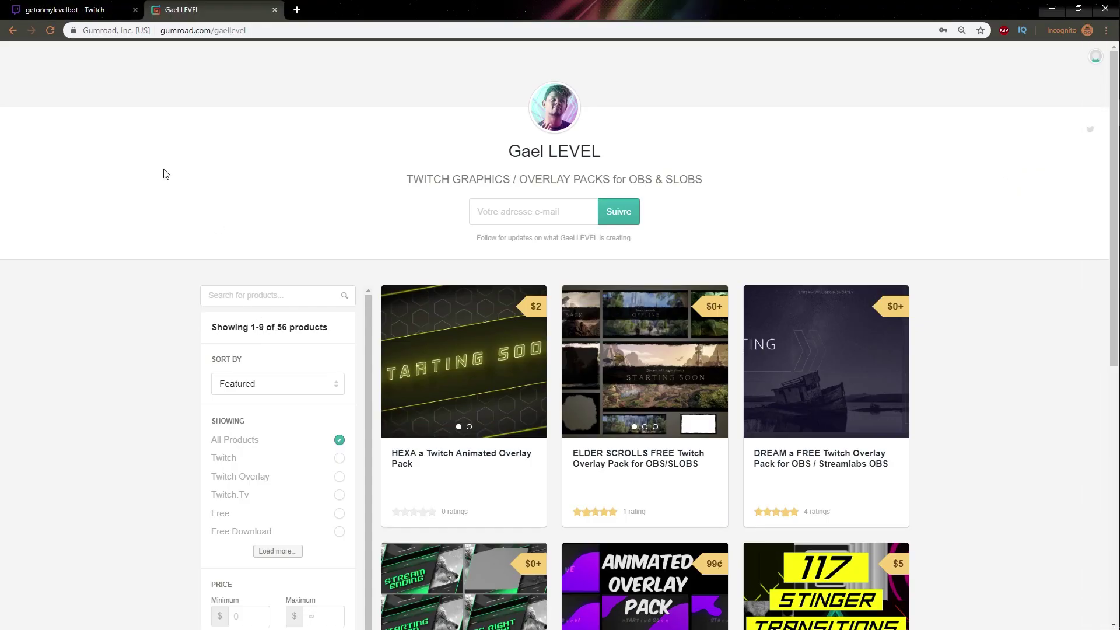
scroll(212, 165, "down", 2)
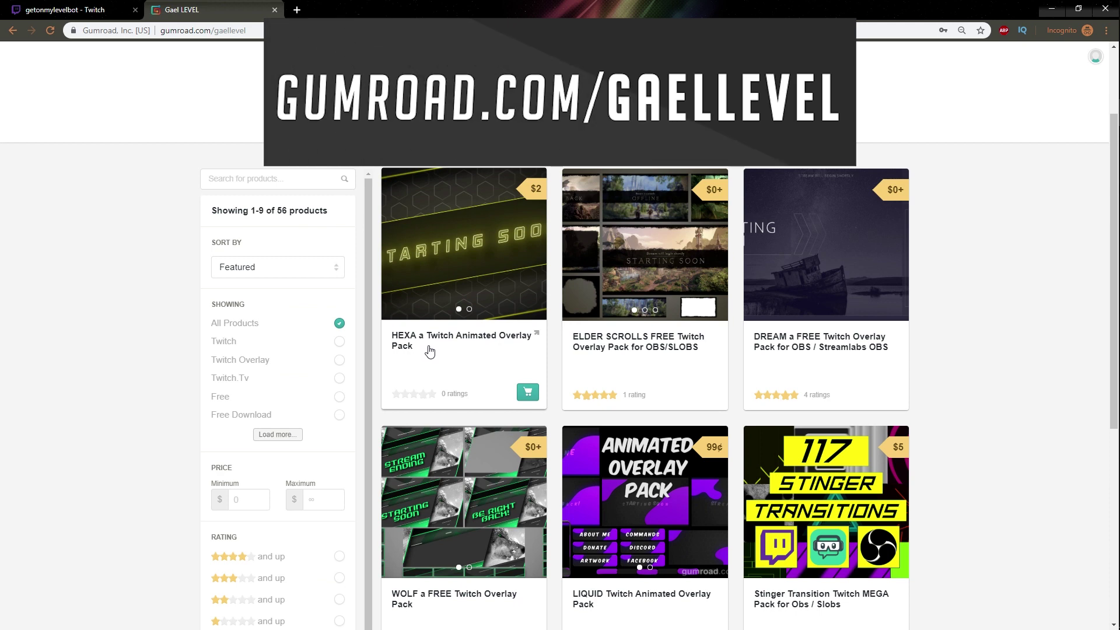
left_click(444, 259)
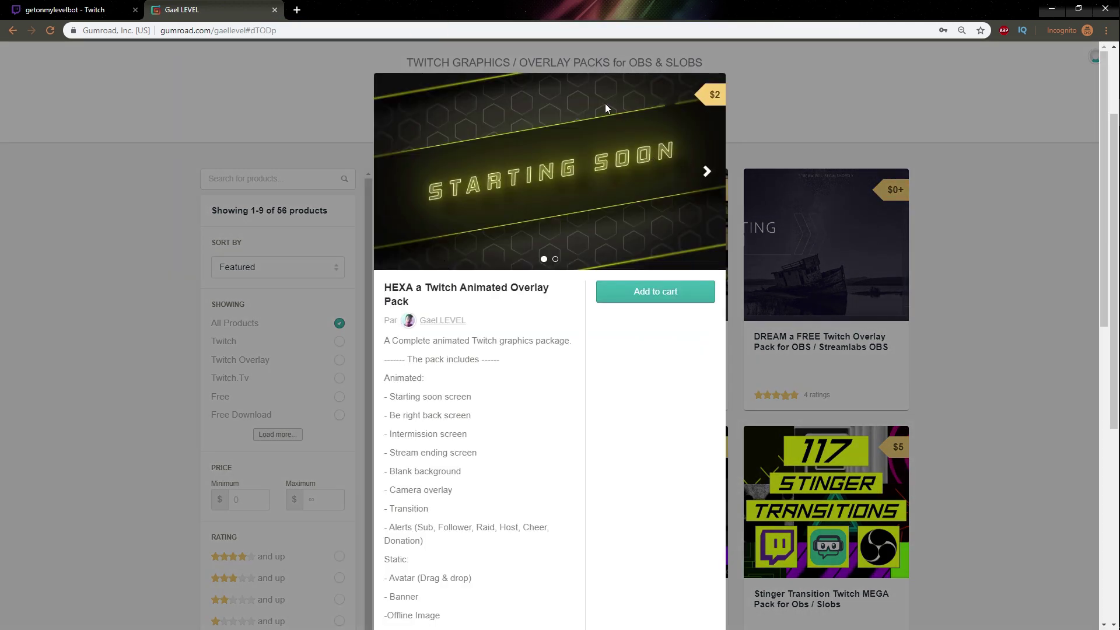
left_click(707, 176)
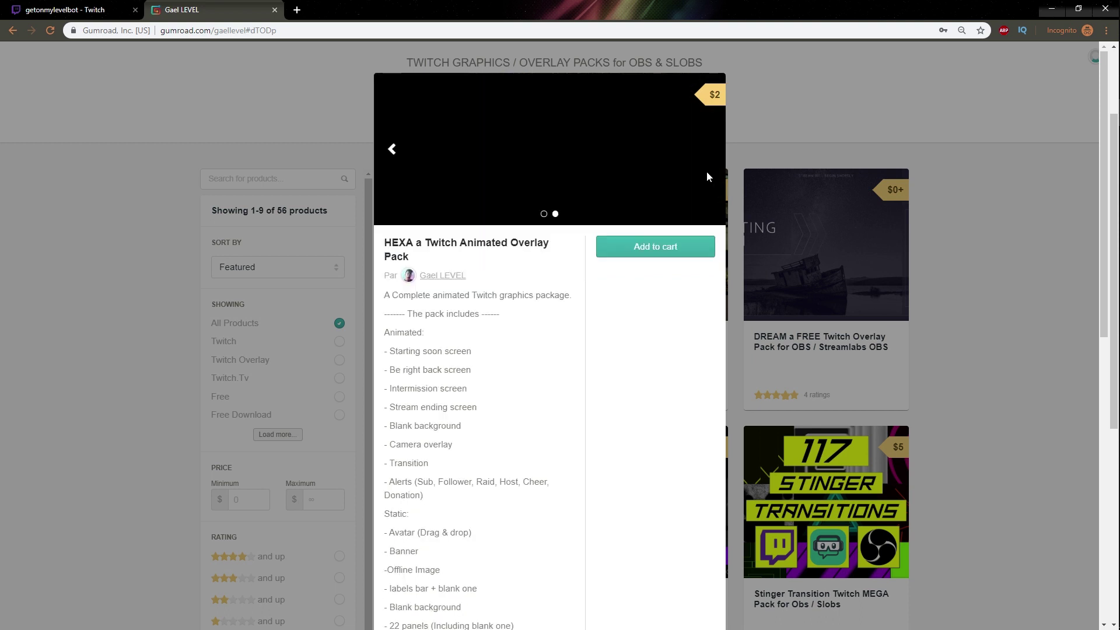
left_click(546, 160)
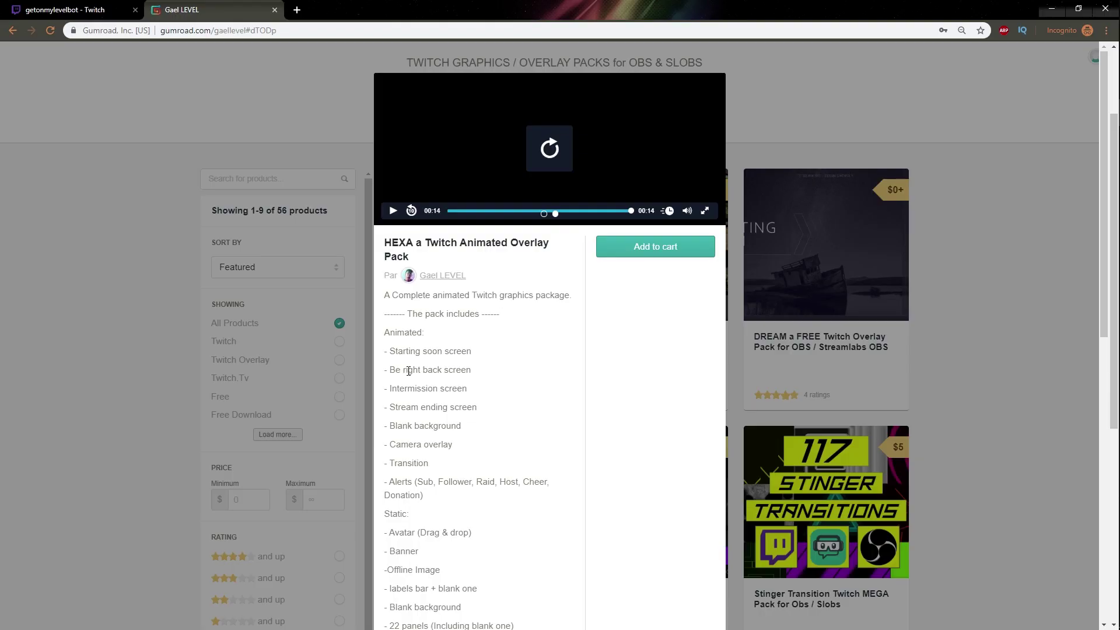
scroll(417, 370, "down", 2)
scroll(446, 251, "down", 2)
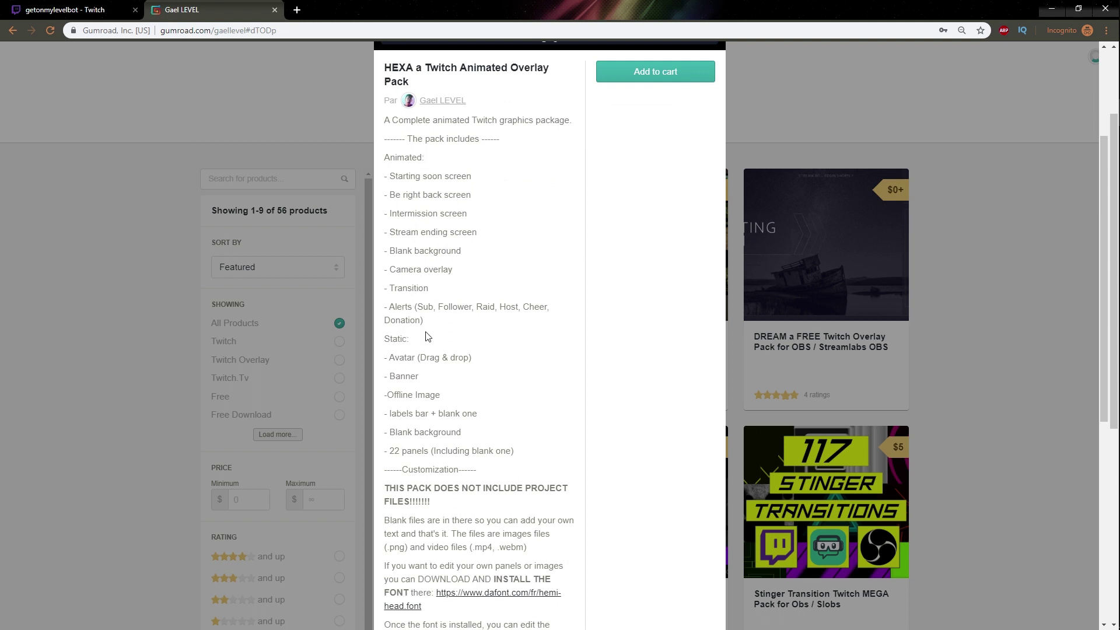
scroll(428, 338, "down", 2)
scroll(427, 338, "down", 1)
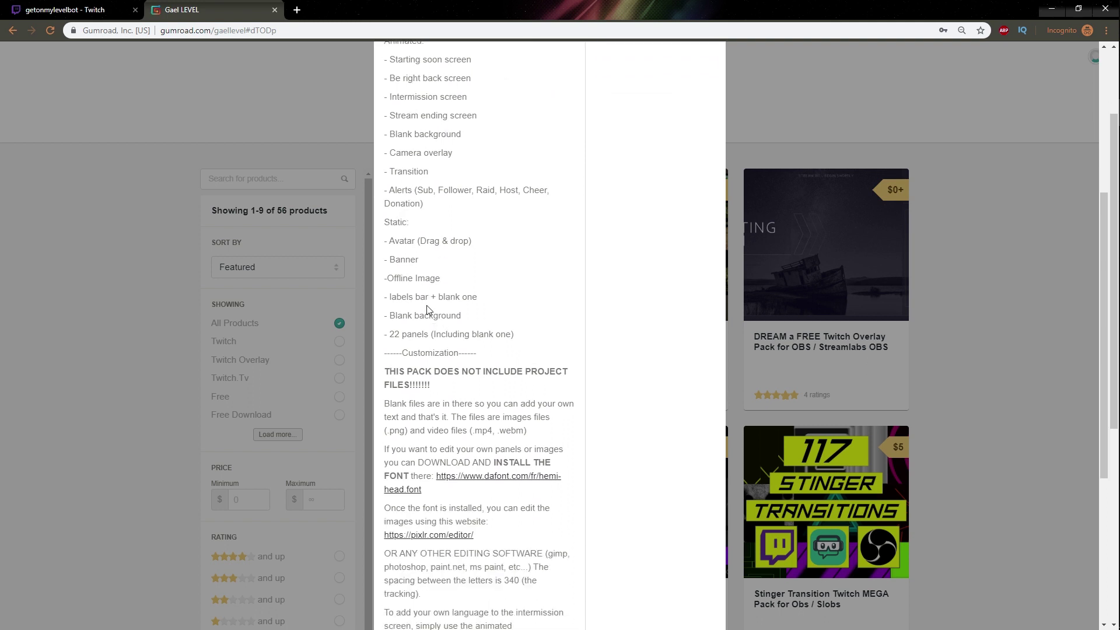
scroll(441, 305, "down", 3)
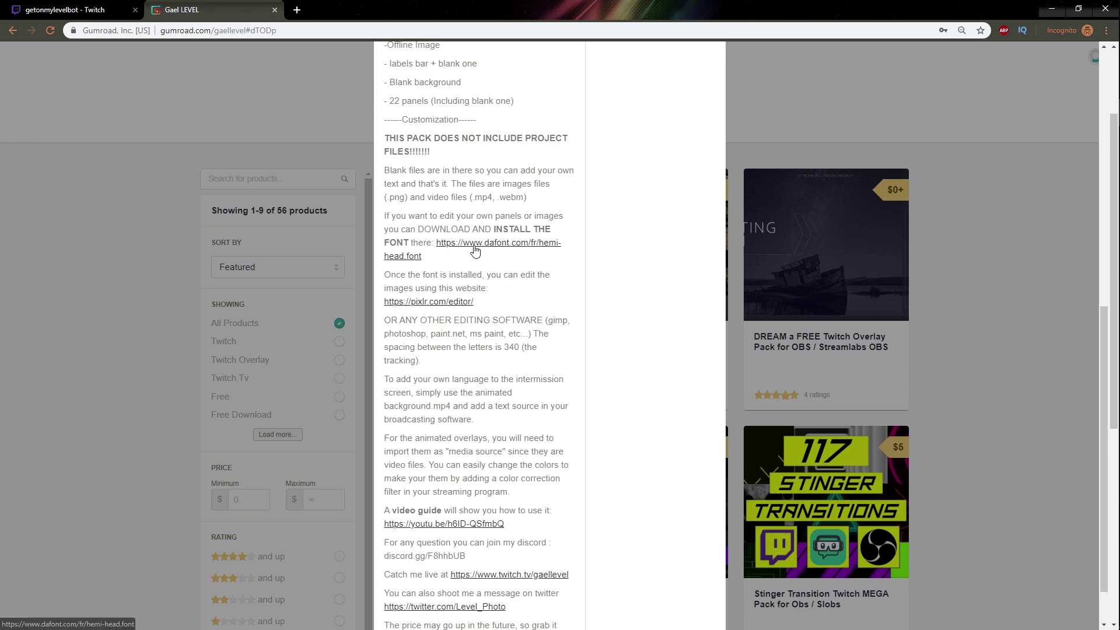
scroll(474, 253, "down", 1)
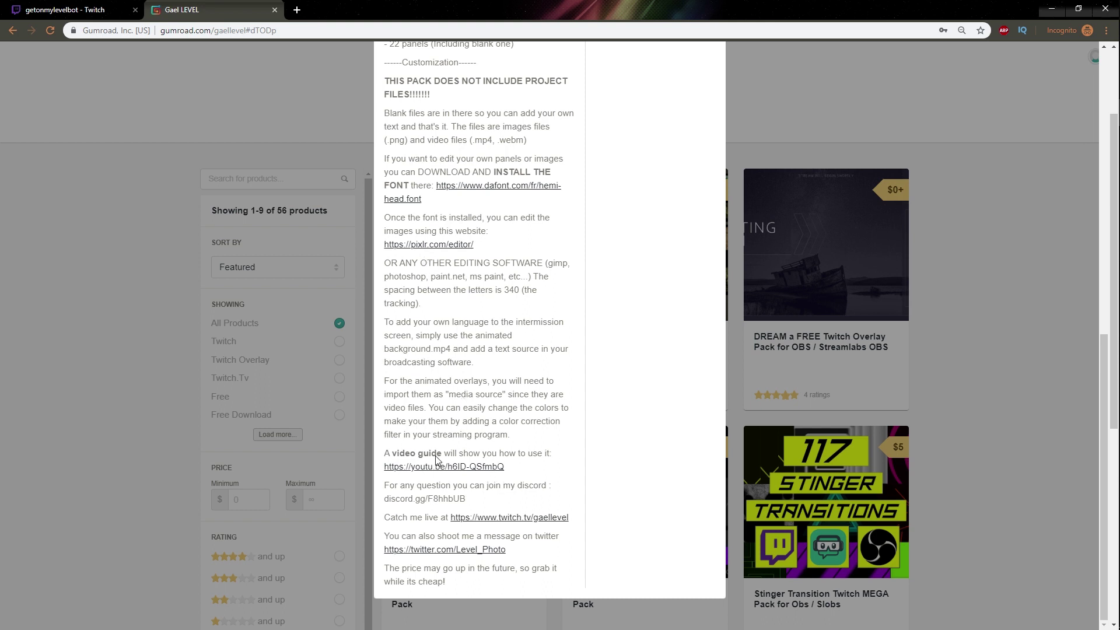
Switch from the Gumroad description to the Twitch channel tab with the offline screen.
key("ctrl+Tab")
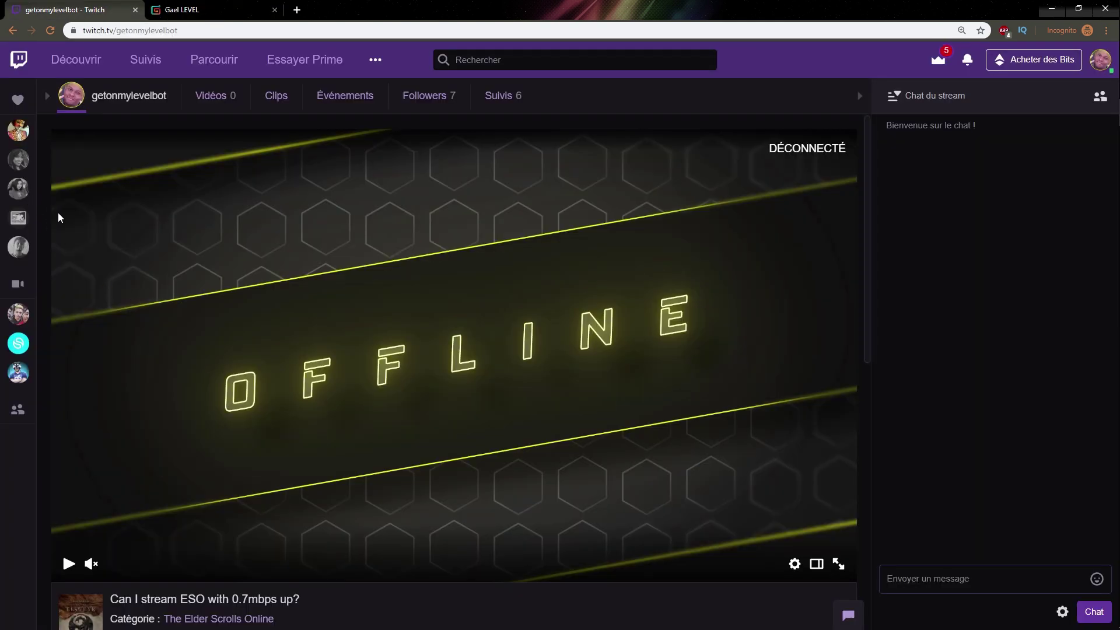
Expand the Twitch channel banner to reveal the hexagon artwork above the stream.
left_click(113, 96)
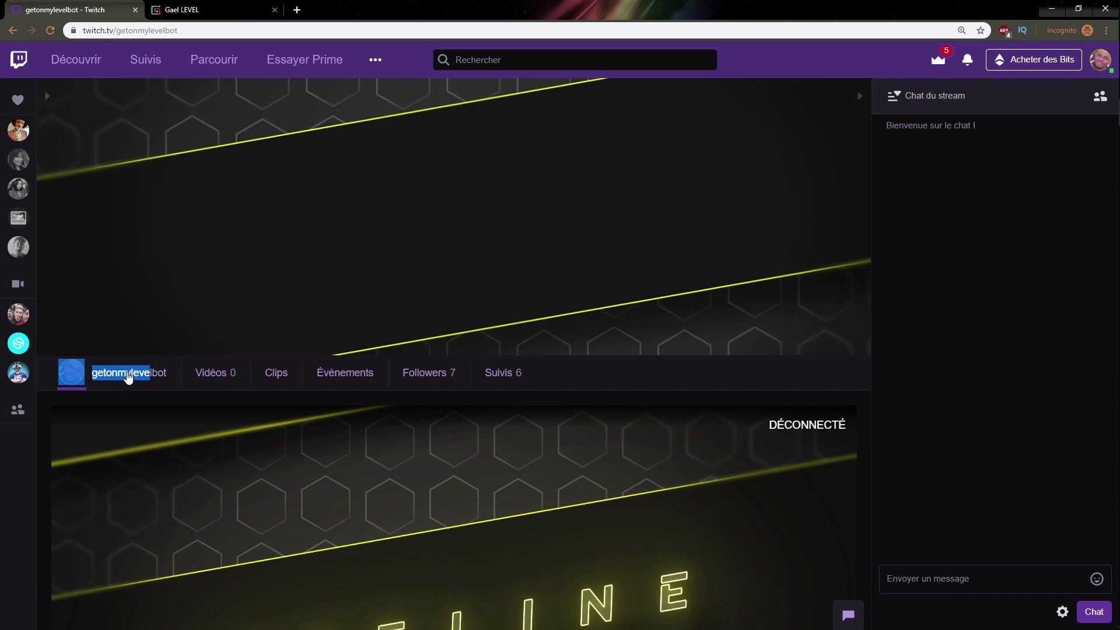
scroll(71, 353, "down", 5)
scroll(52, 333, "down", 5)
scroll(52, 334, "down", 5)
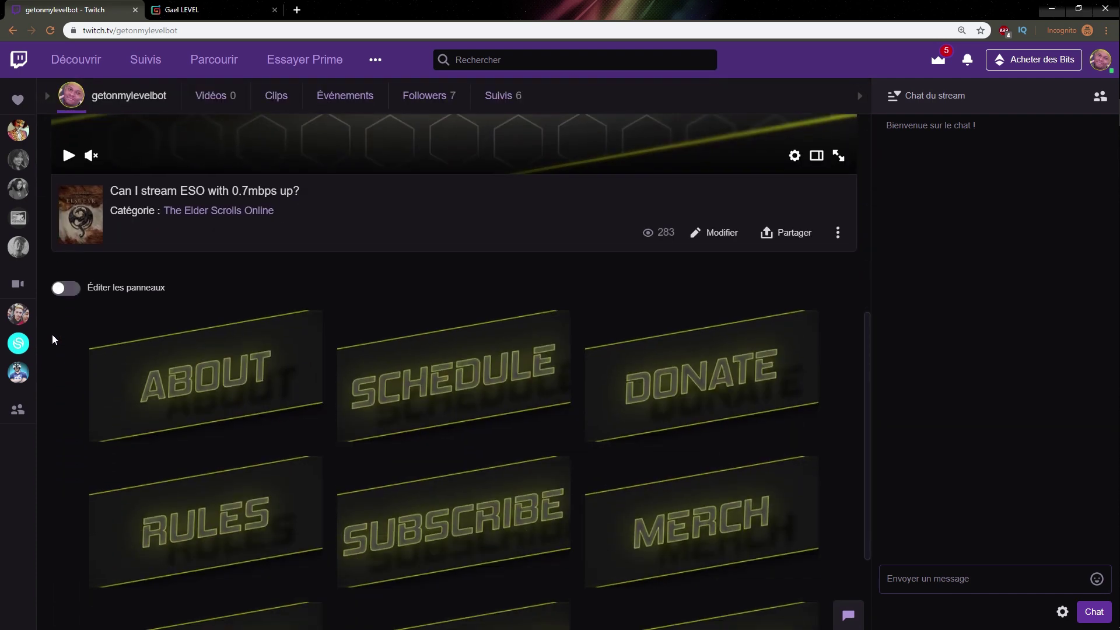
scroll(52, 334, "down", 3)
scroll(61, 326, "down", 2)
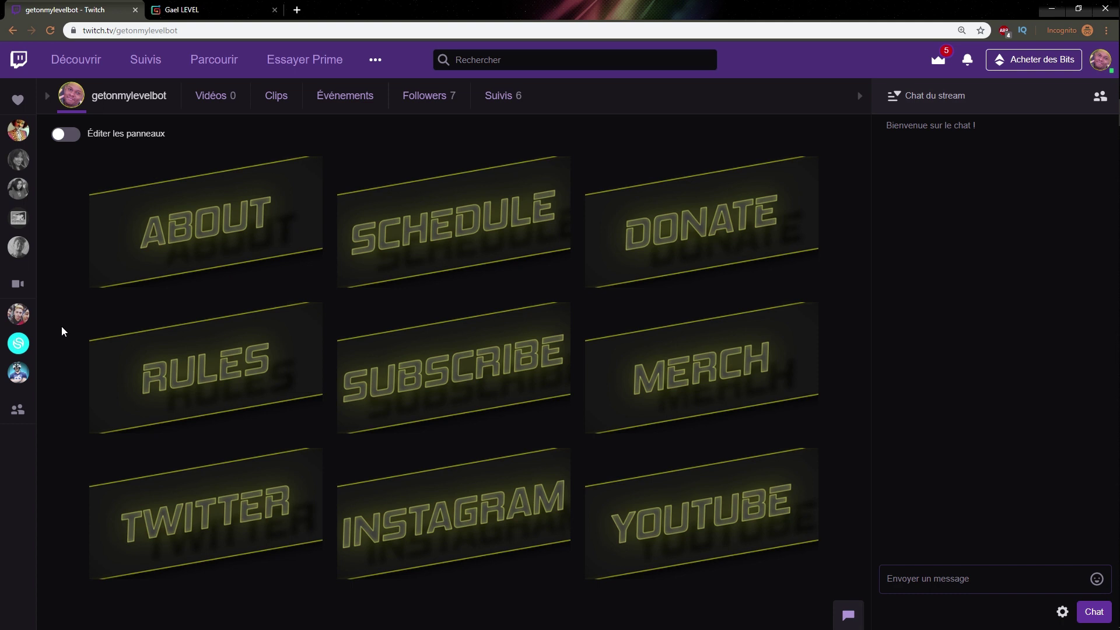
scroll(74, 324, "up", 4)
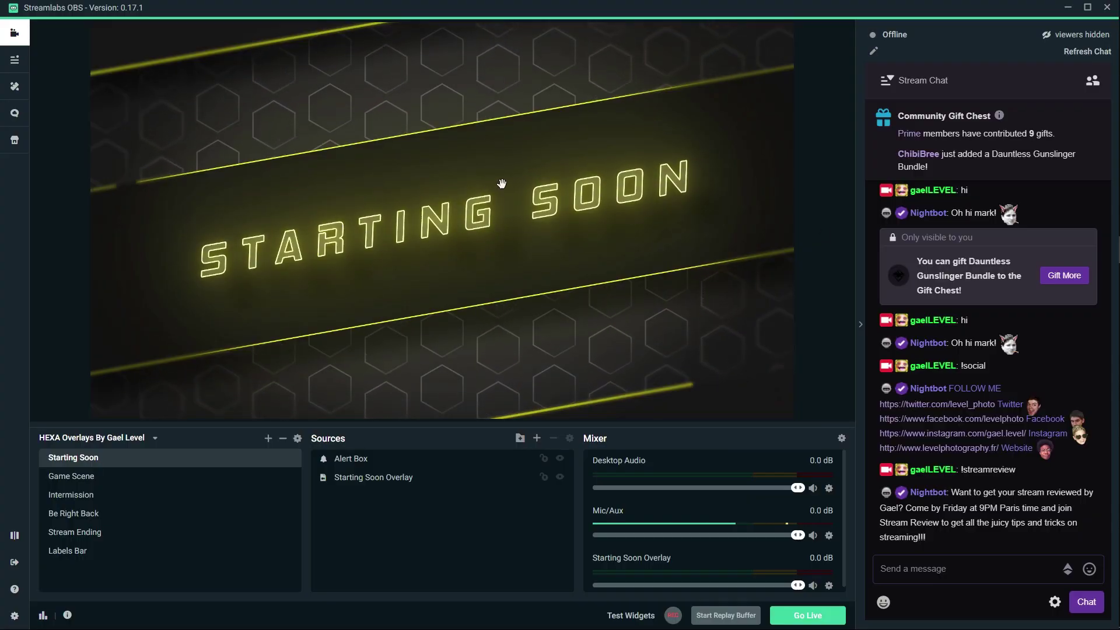
Collapse the chat panel and make Game Scene the active scene.
left_click(860, 329)
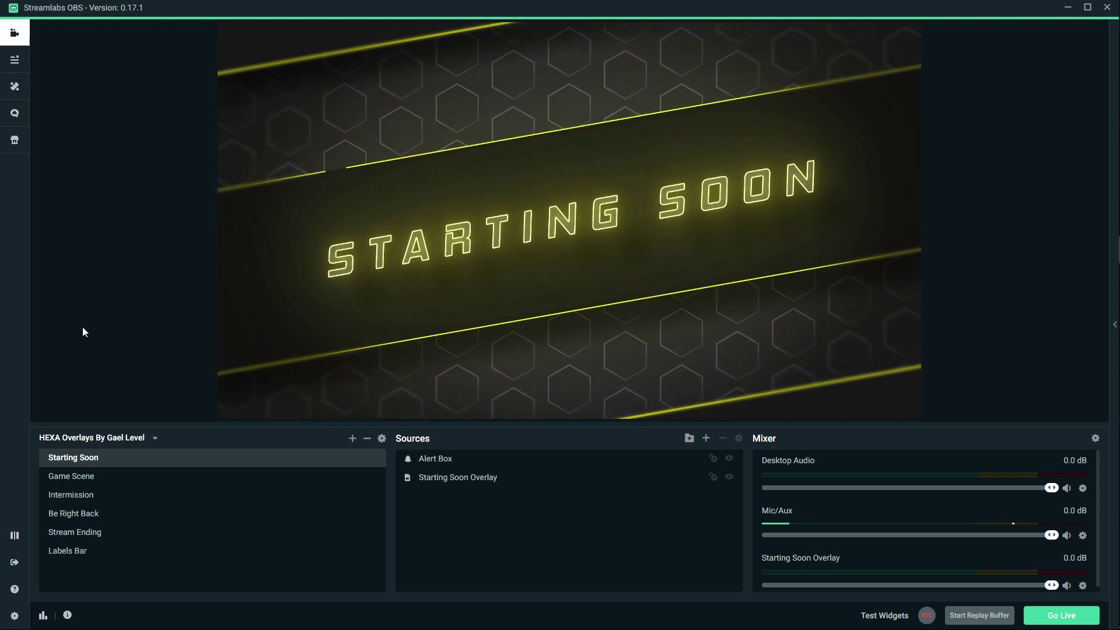
left_click(82, 479)
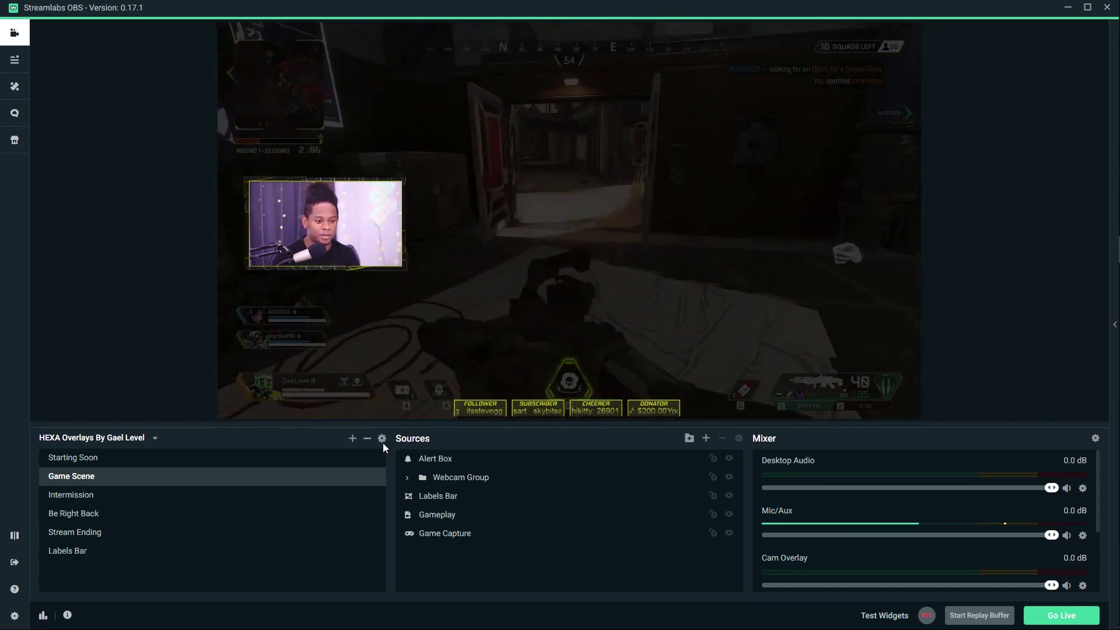
left_click(382, 439)
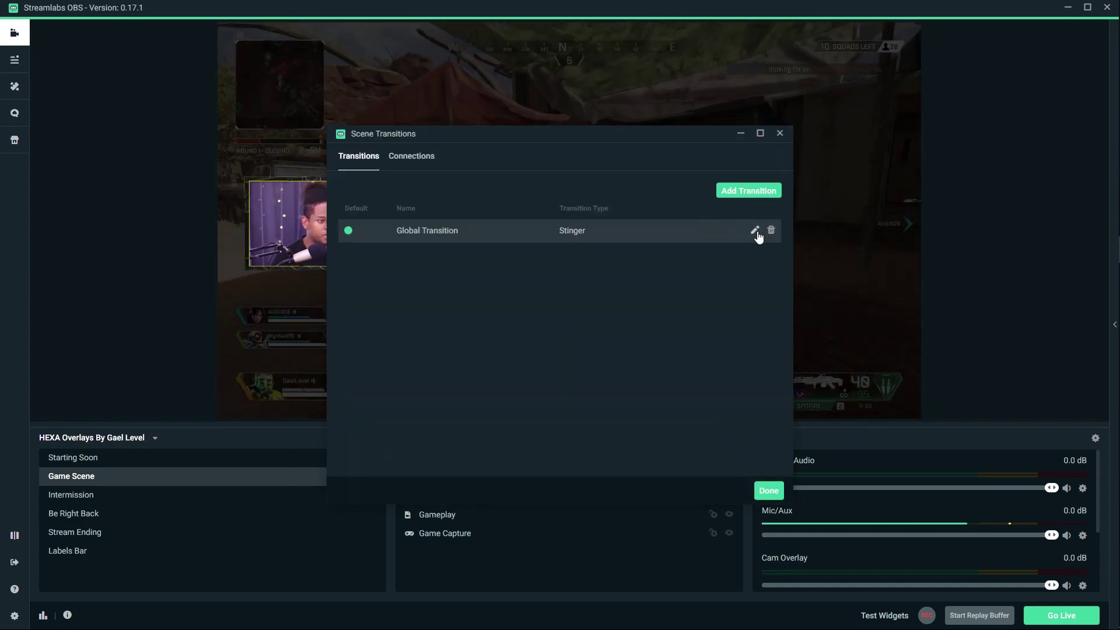
left_click(755, 231)
double_click(509, 293)
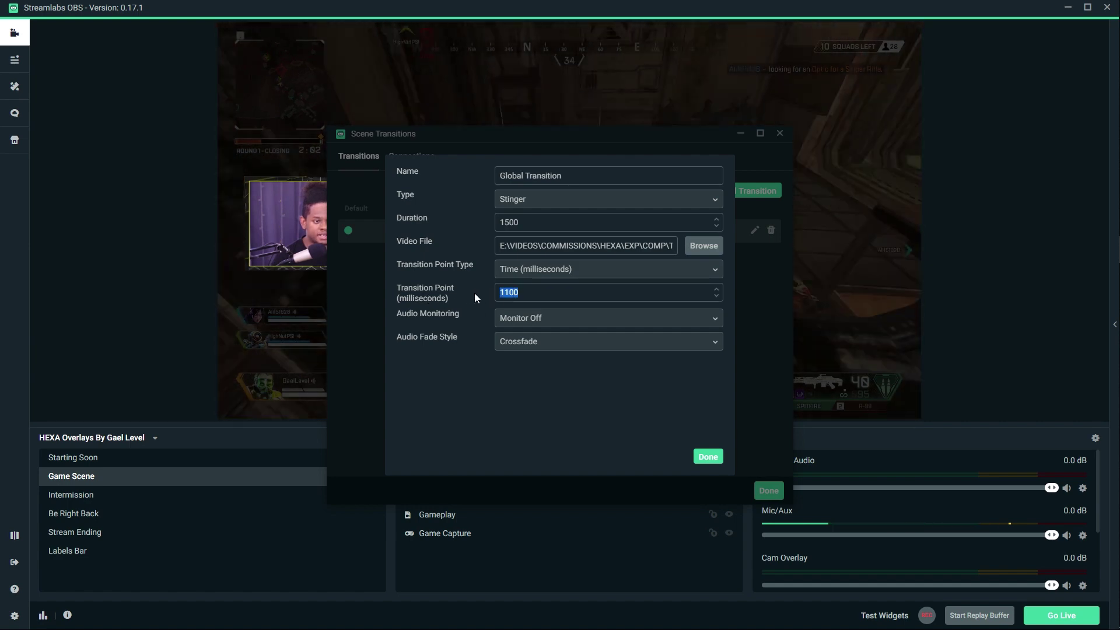
left_click(517, 293)
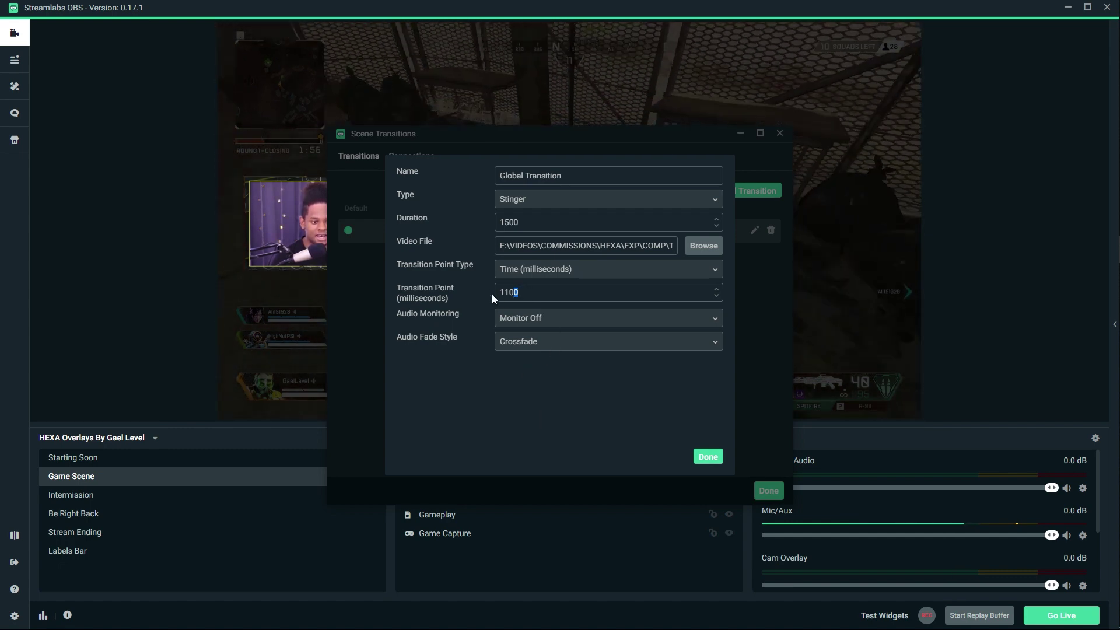
left_click(706, 456)
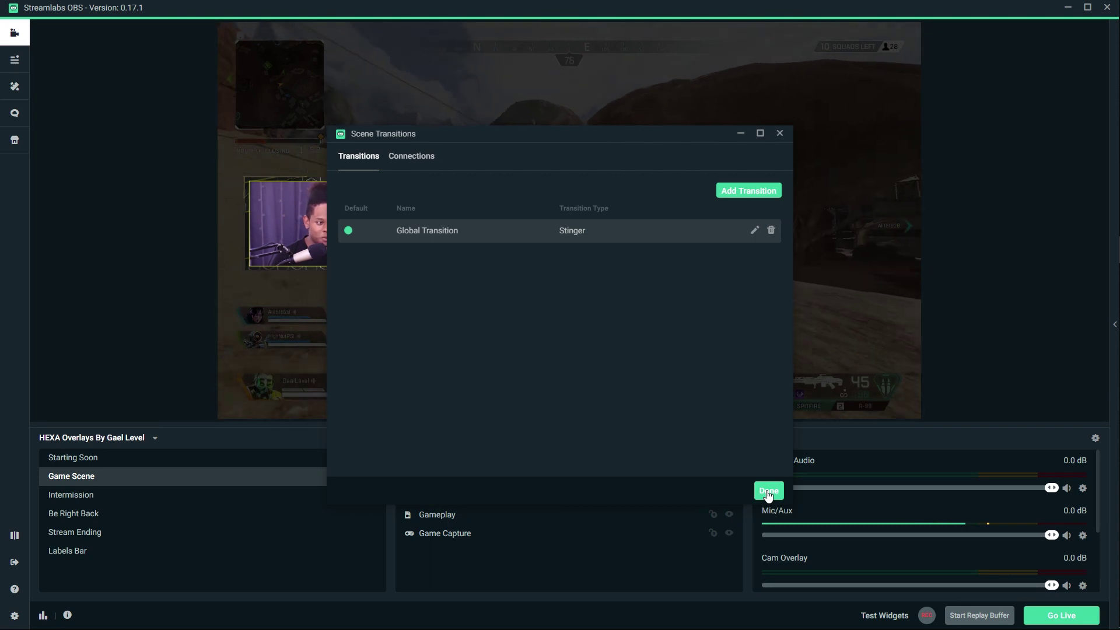
left_click(769, 492)
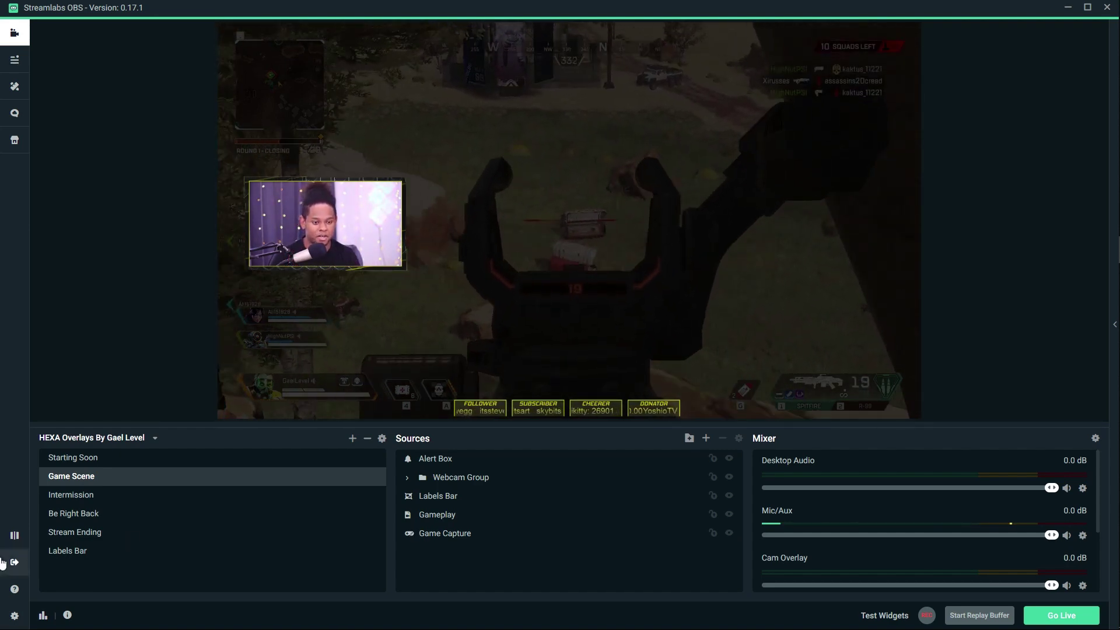
Select Intermission in the Scenes list to show the large webcam frame and chat box.
left_click(71, 495)
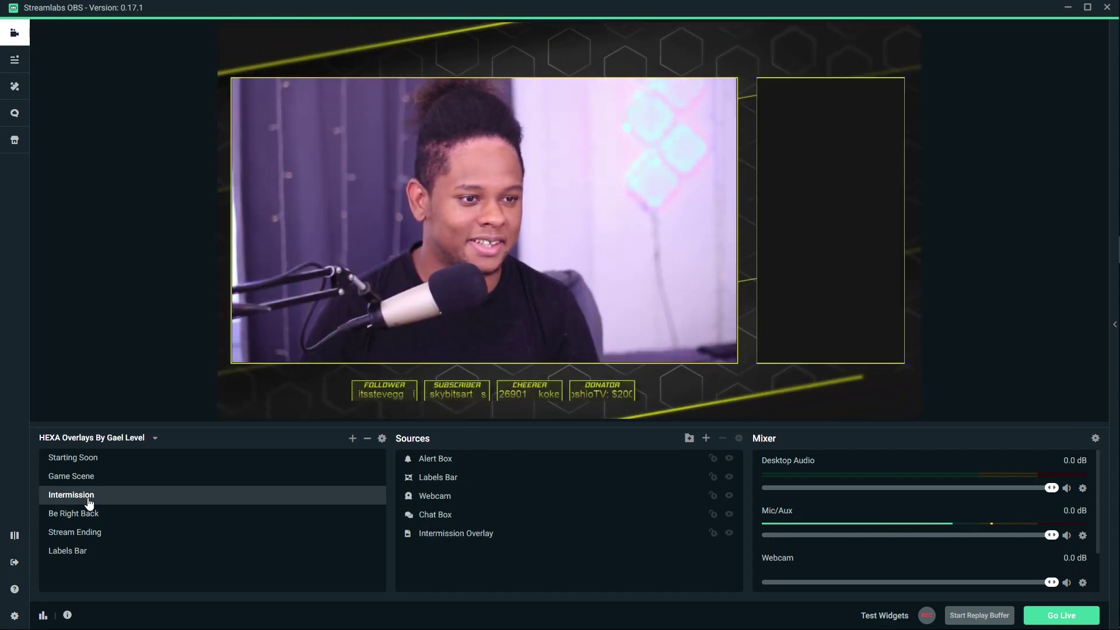
Reopen stream chat, send !streamreview and !social, then switch to Be Right Back.
left_click(381, 439)
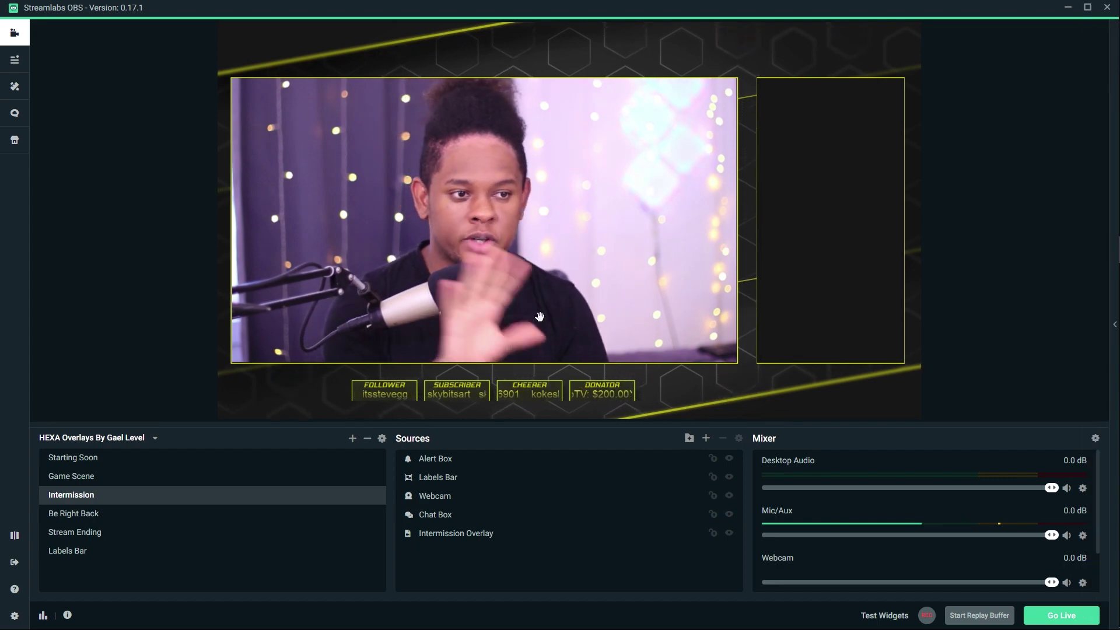
left_click(1113, 323)
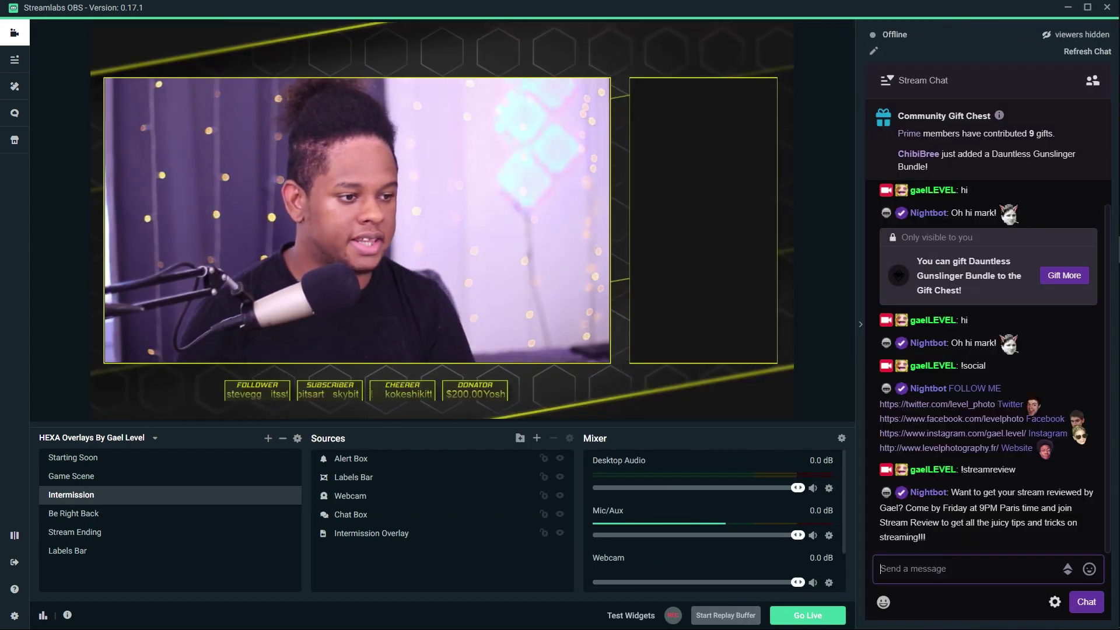
left_click(947, 568)
type("!streamreview")
key("Return")
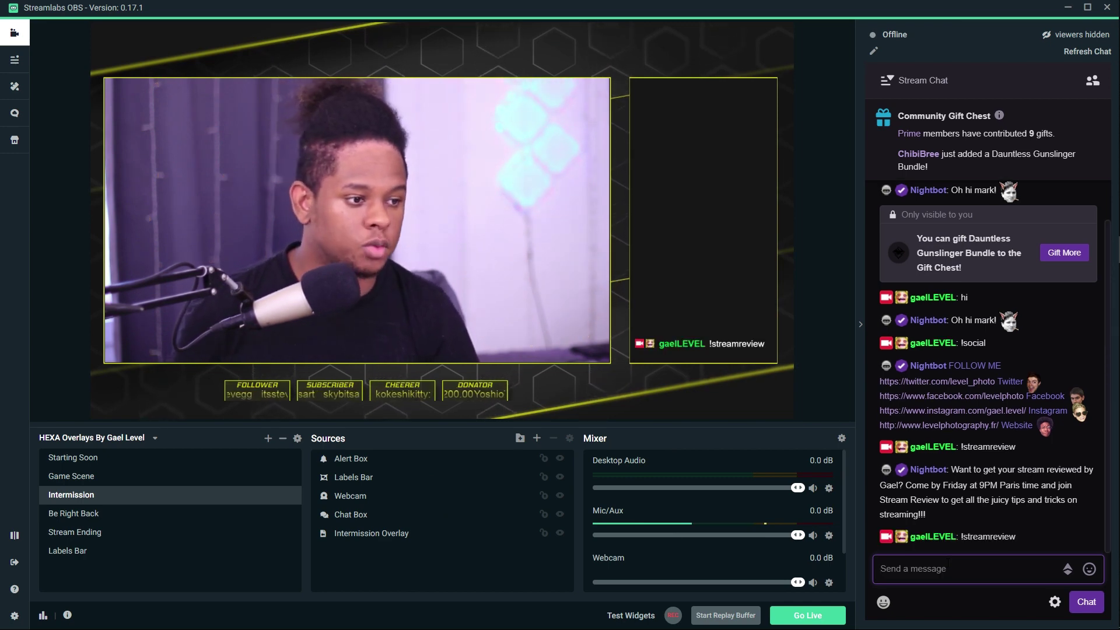
type("!social")
key("Return")
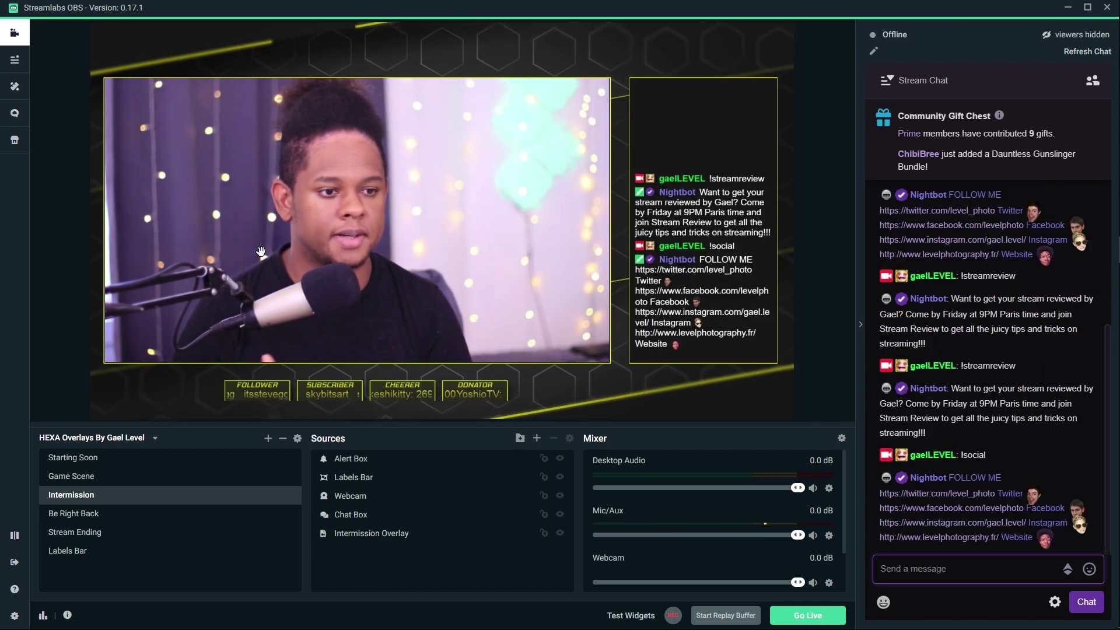
left_click(73, 513)
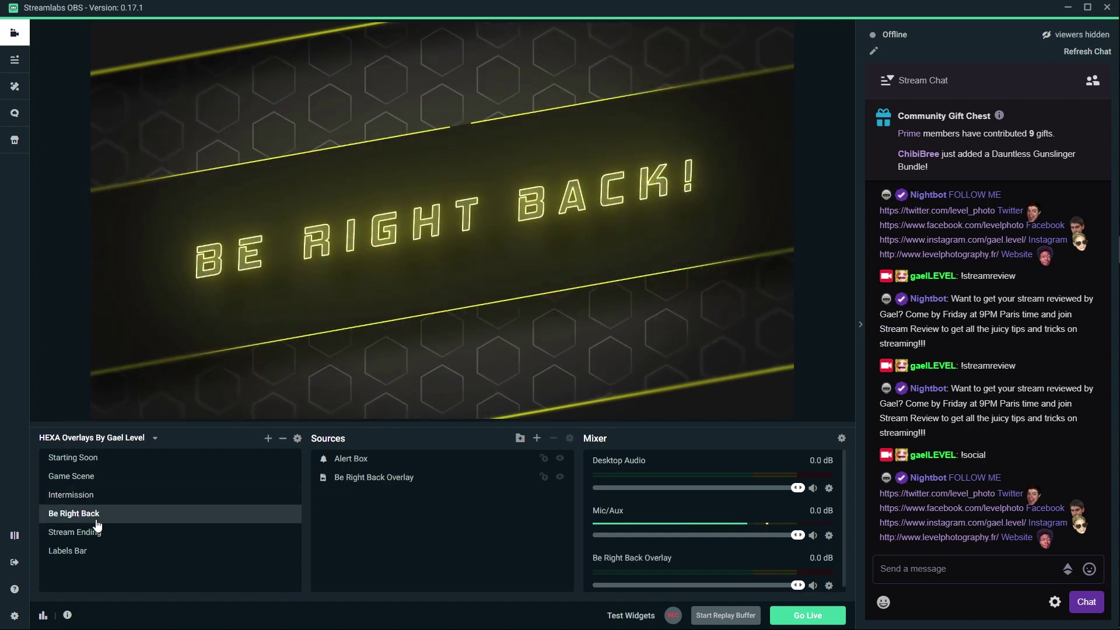
Preview the Stream Ending and Labels Bar scenes, then return to Starting Soon.
left_click(78, 532)
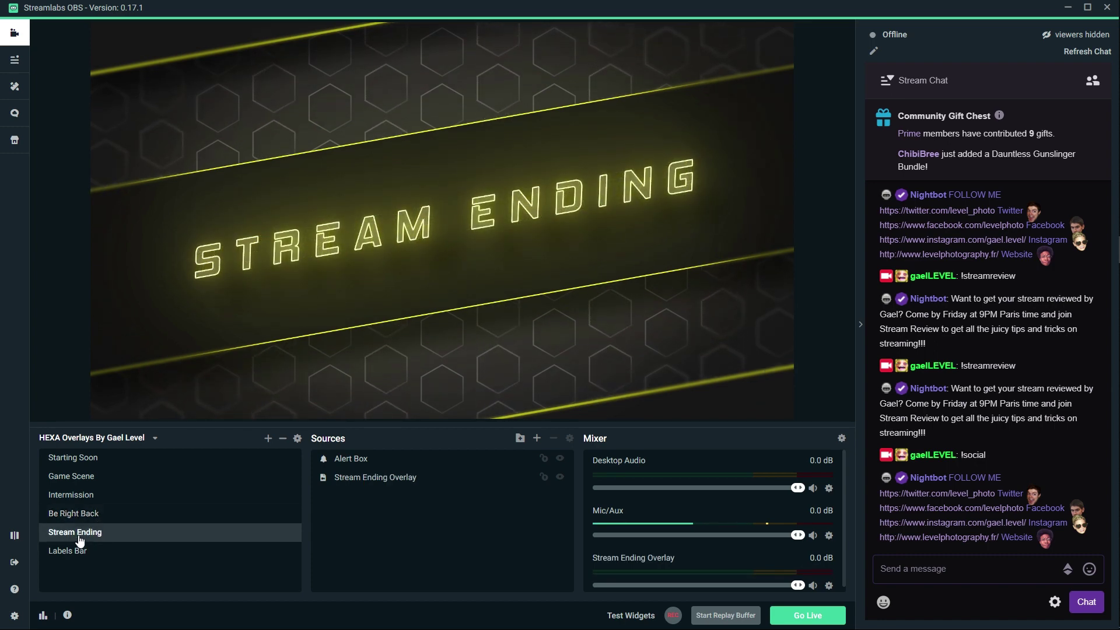
left_click(67, 550)
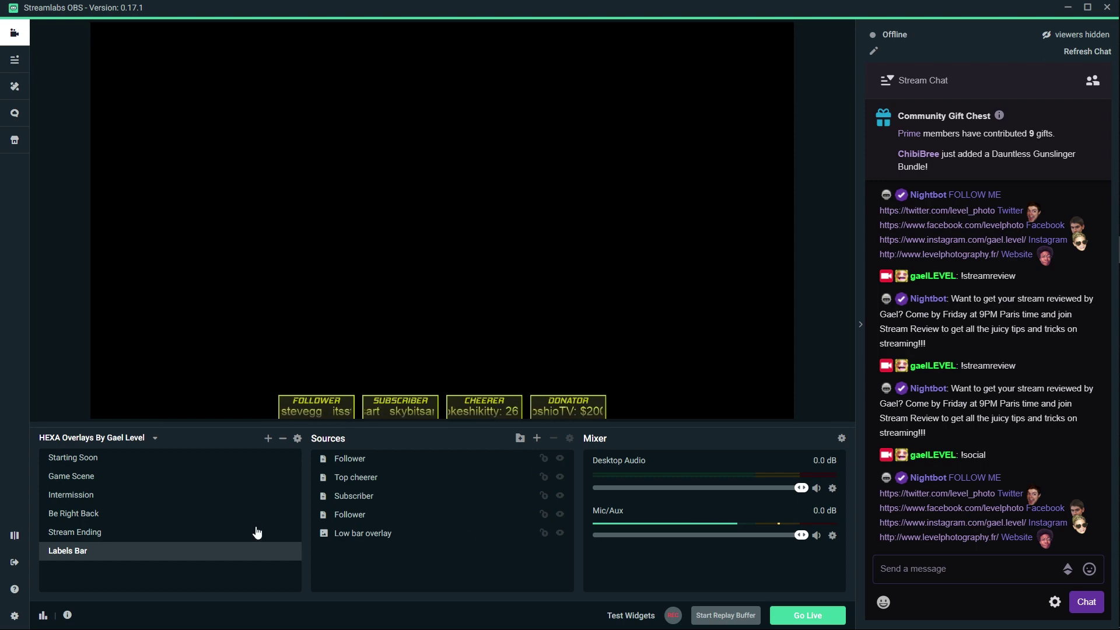
left_click(73, 457)
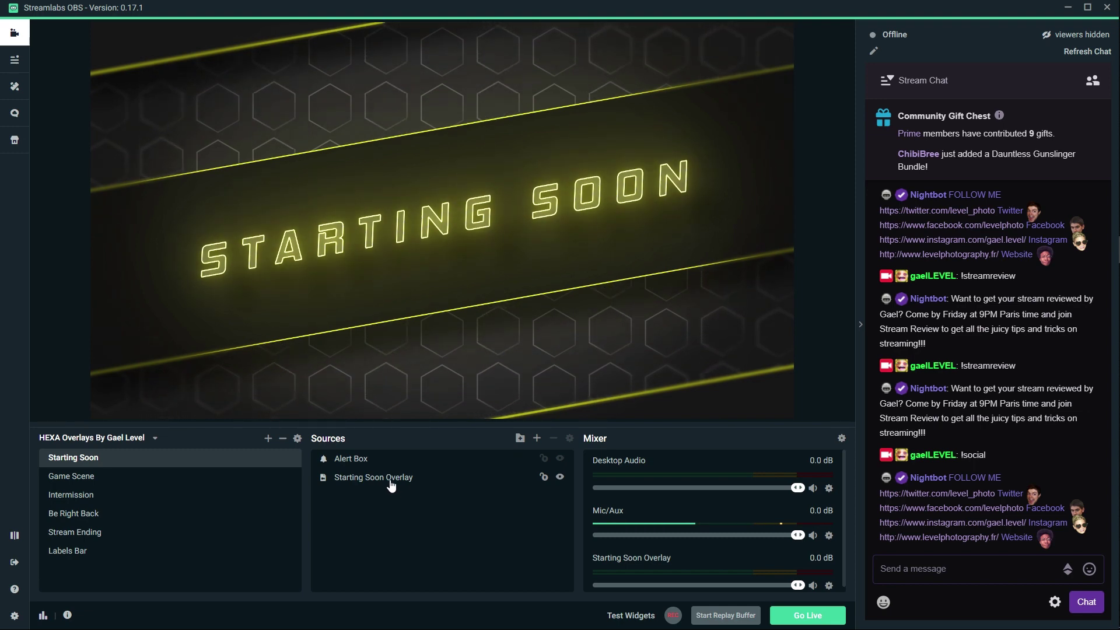
Open the Starting Soon Overlay source's Filters window with its -56.23 hue Color Correction.
left_click(362, 478)
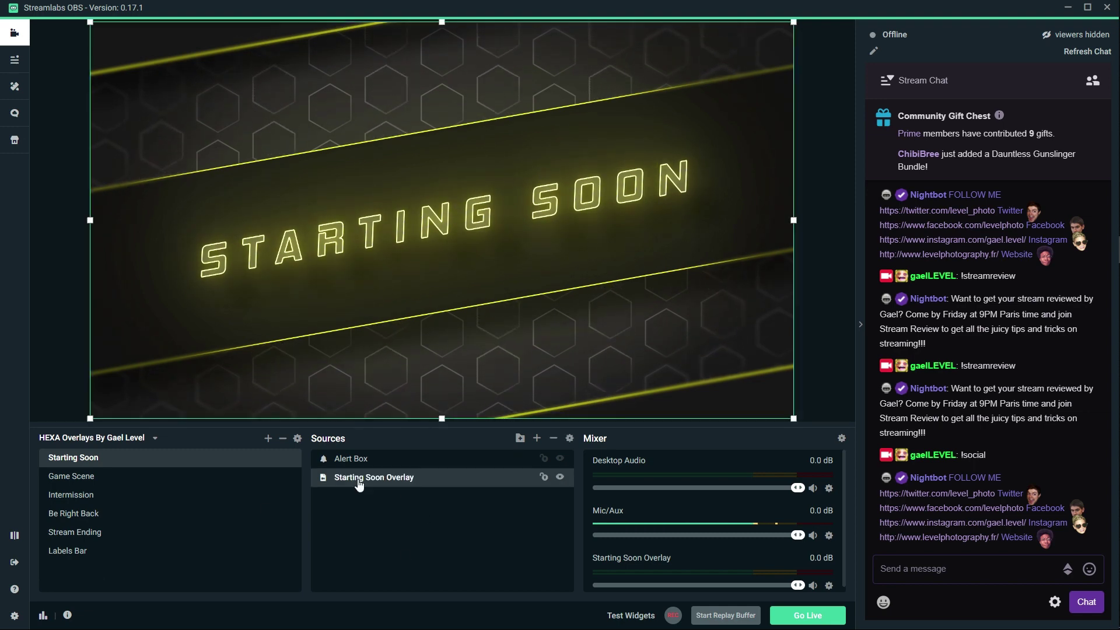
right_click(359, 483)
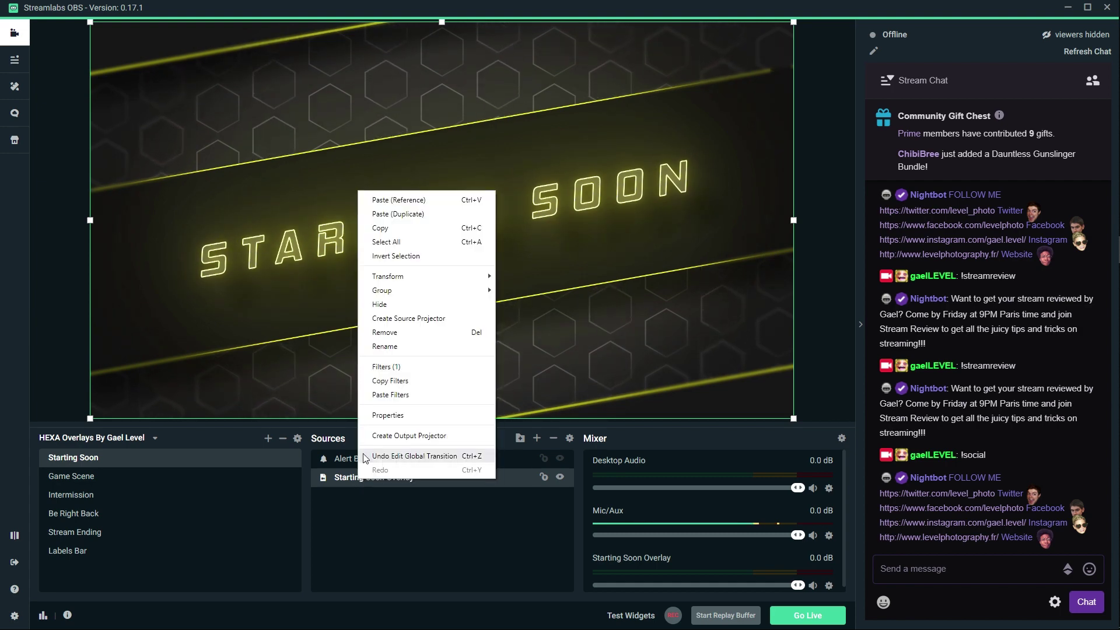
left_click(381, 370)
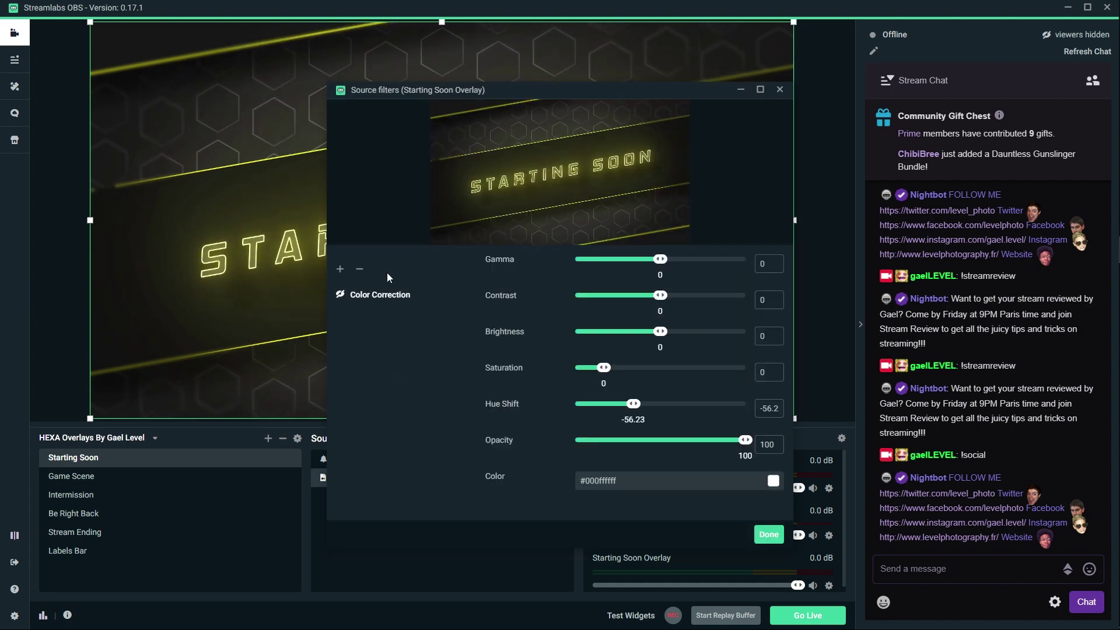
Enable Color Correction, try hue and saturation shifts, then disable it to restore yellow.
left_click(342, 298)
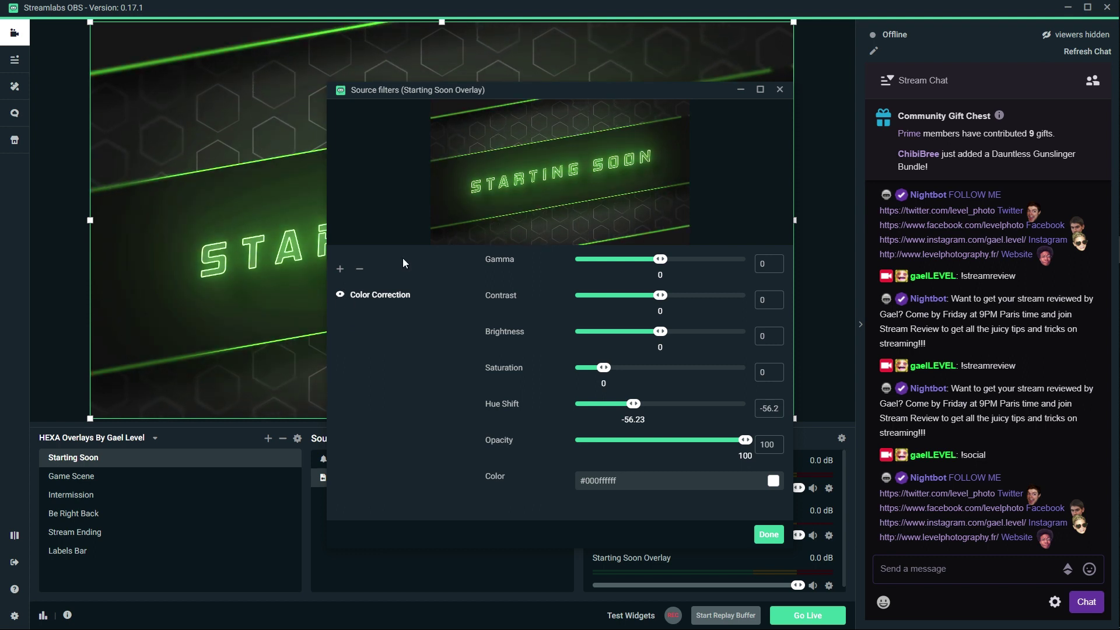
mouse_move(502, 91)
left_mouse_down()
mouse_move(769, 102)
mouse_move(727, 78)
left_mouse_up()
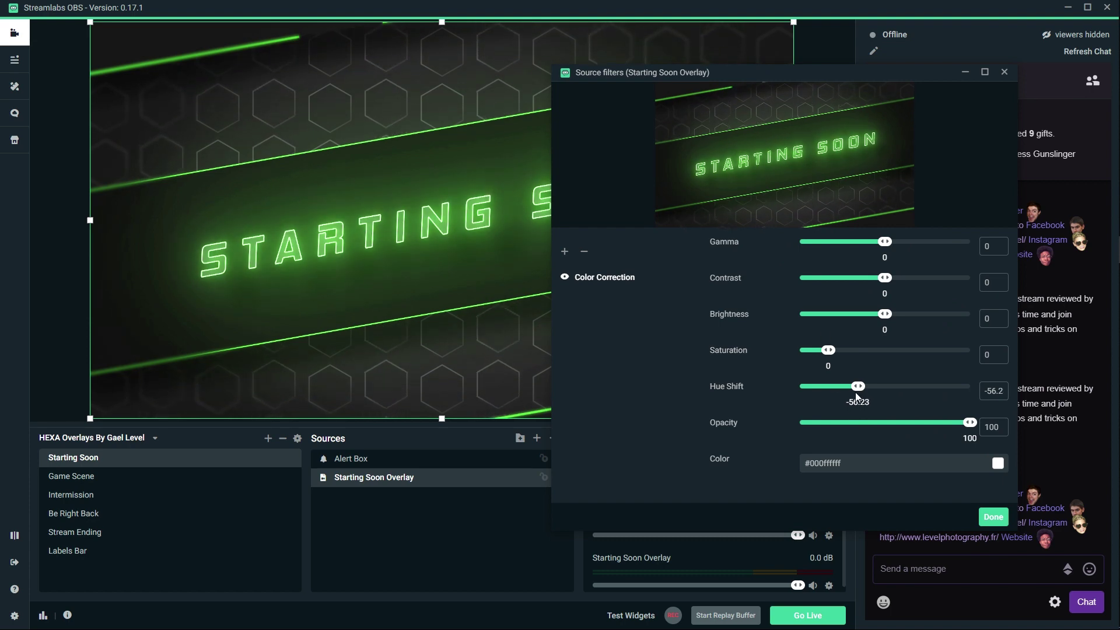
left_click_drag(857, 386, 926, 387)
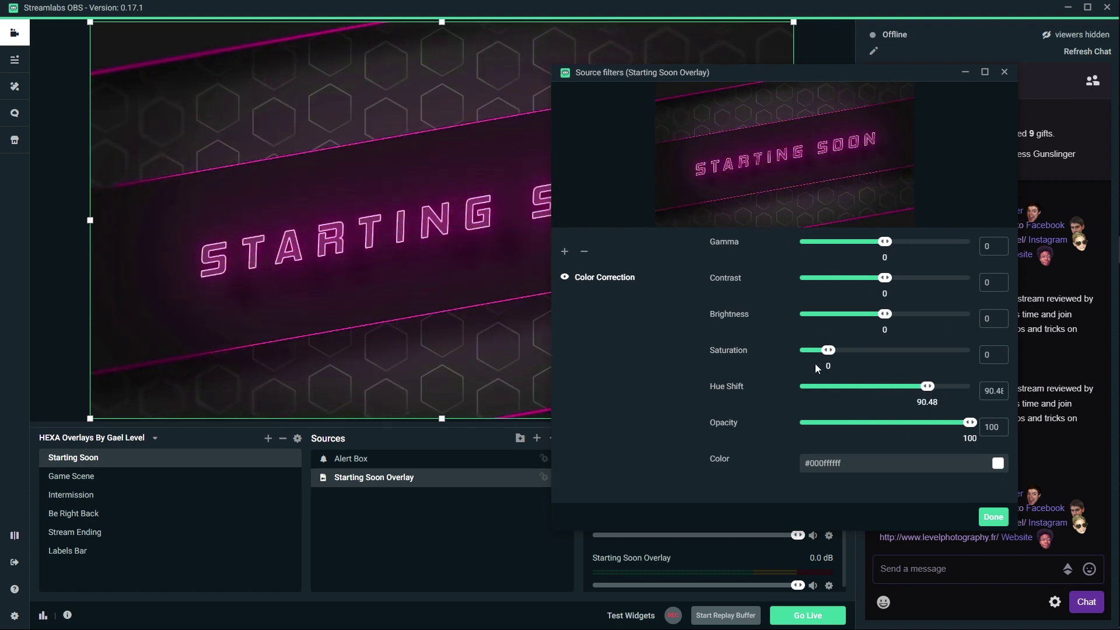
left_click_drag(827, 350, 853, 350)
mouse_move(926, 387)
left_mouse_down()
mouse_move(817, 388)
mouse_move(861, 387)
left_mouse_up()
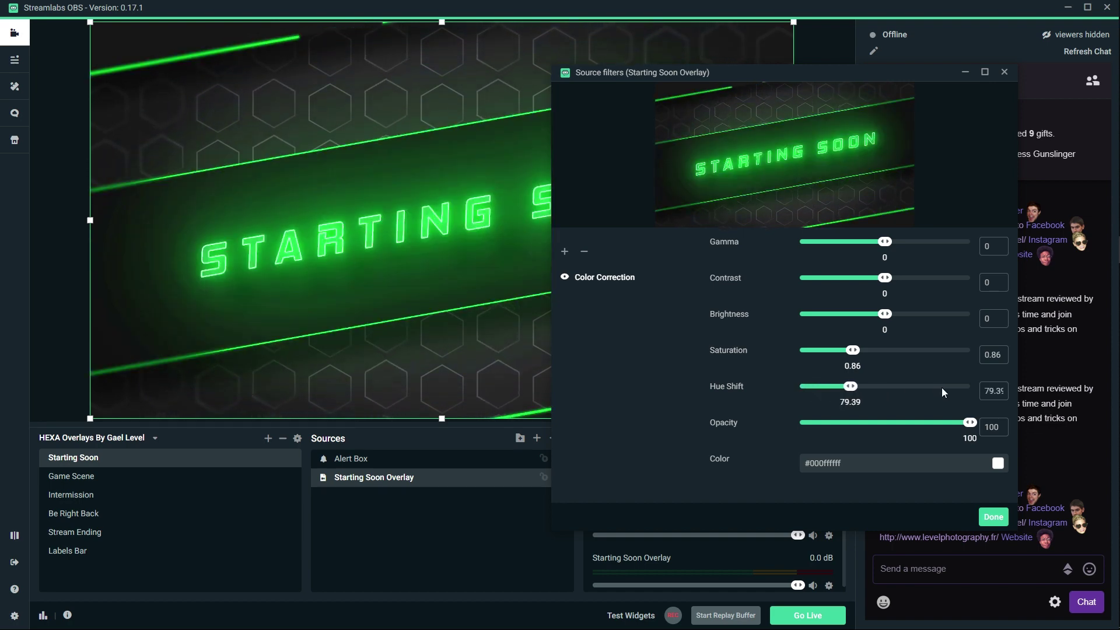
mouse_move(942, 387)
left_mouse_down()
mouse_move(963, 387)
mouse_move(932, 389)
left_mouse_up()
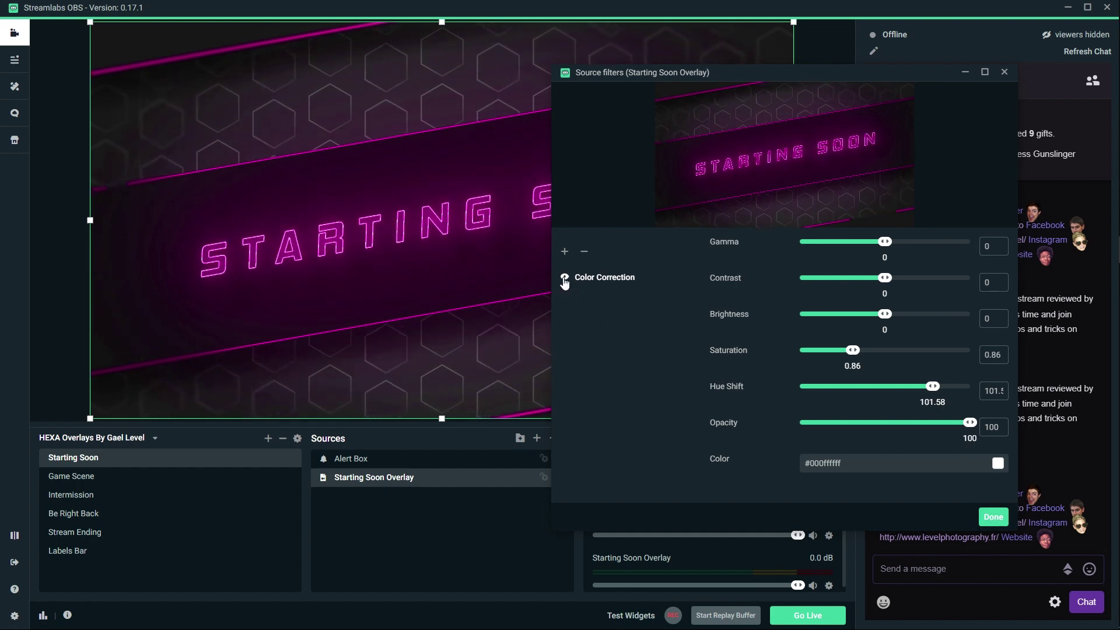
left_click(565, 277)
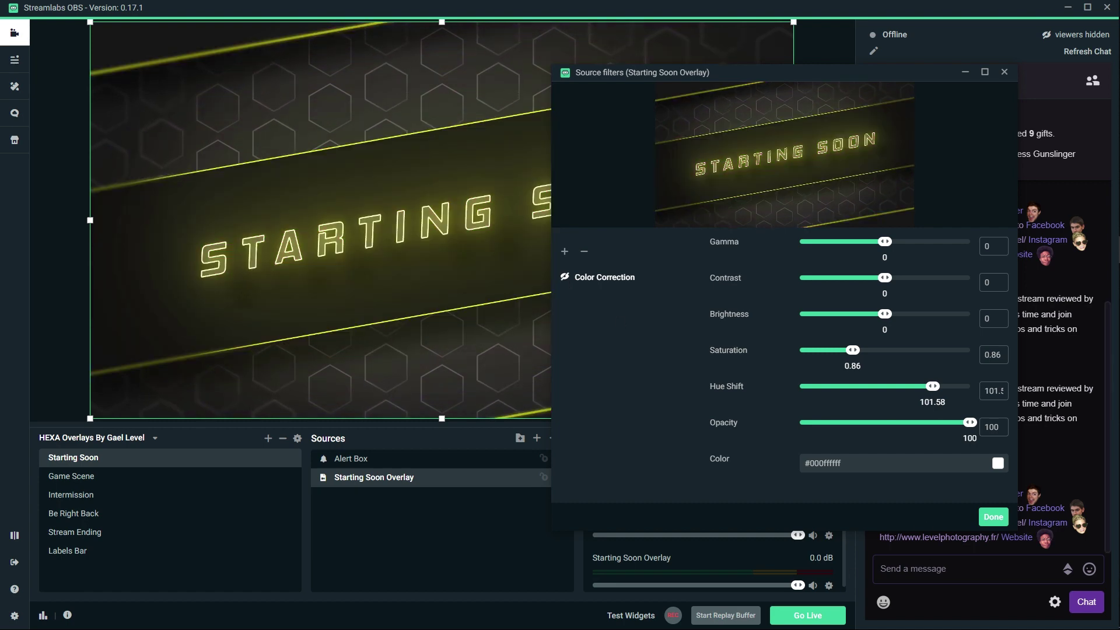
left_click(993, 518)
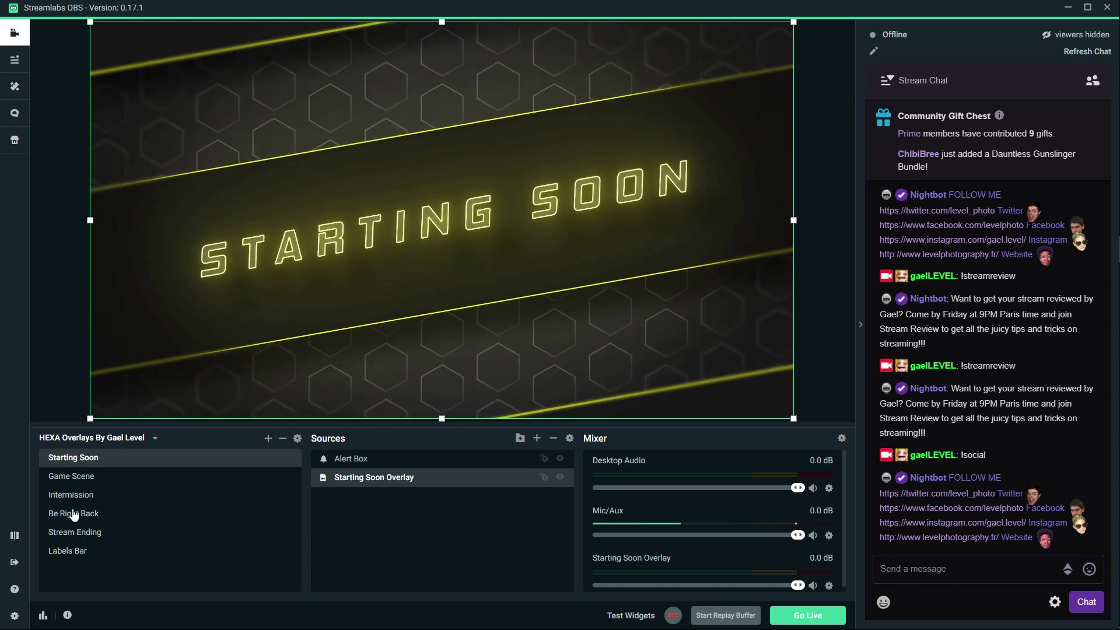
Revisit the Twitch offline screen and Gumroad HEXA listing, then return to Streamlabs OBS.
key("alt+Tab")
scroll(168, 425, "up", 4)
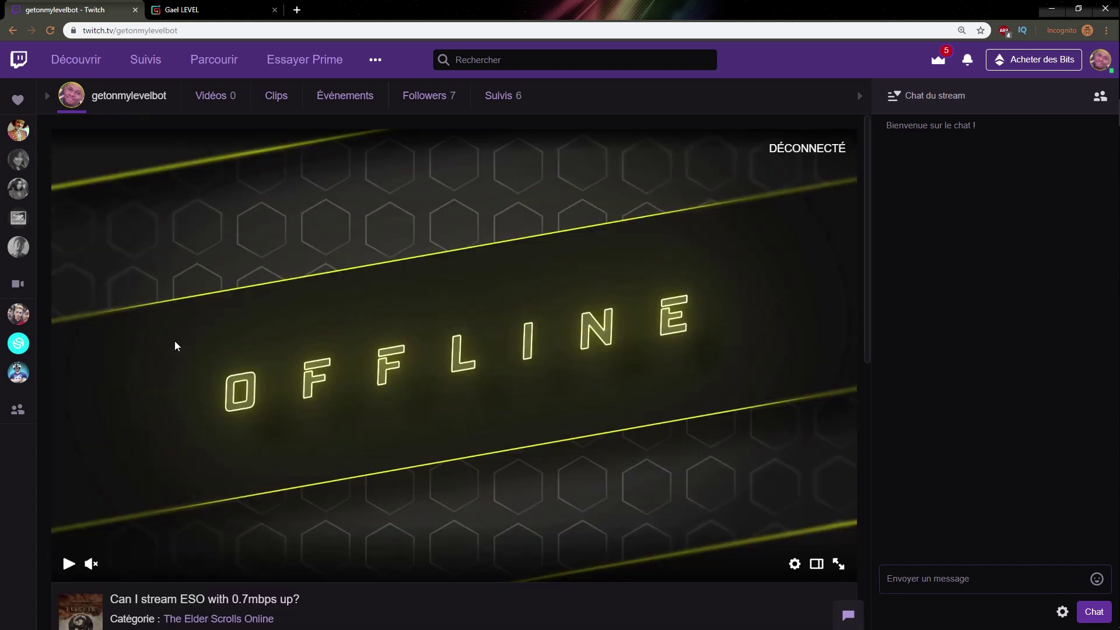
left_click(181, 9)
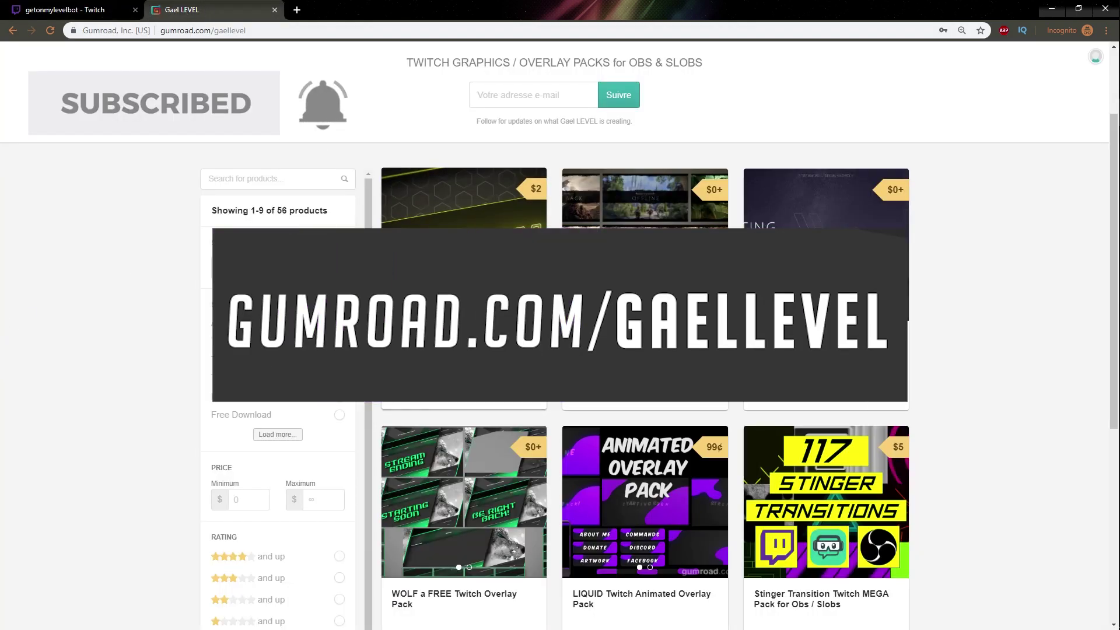
left_click(463, 288)
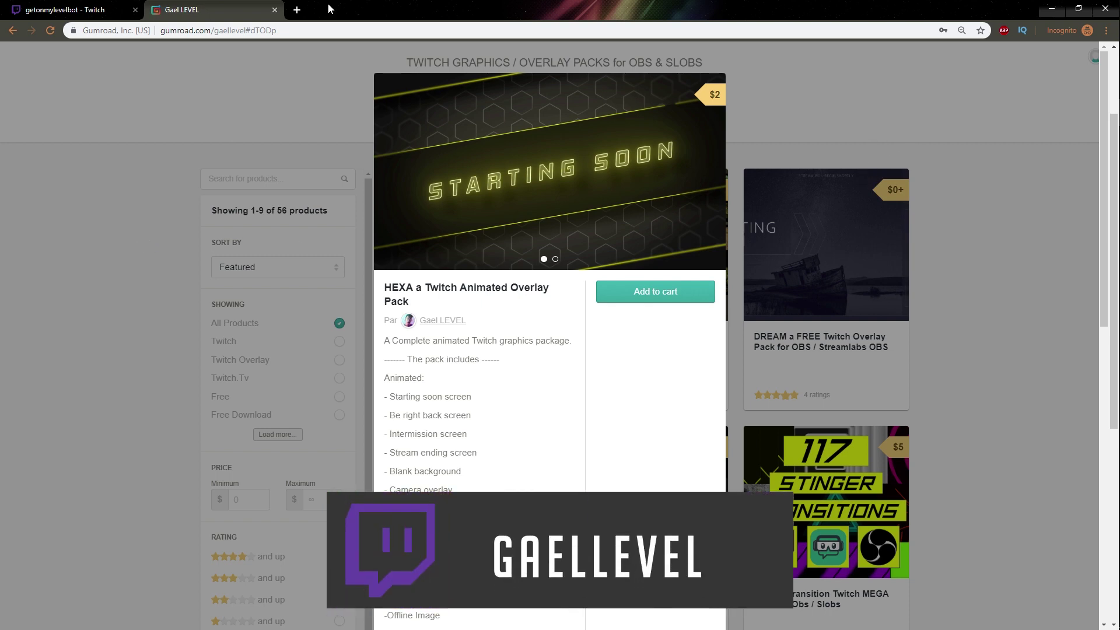
left_click(83, 9)
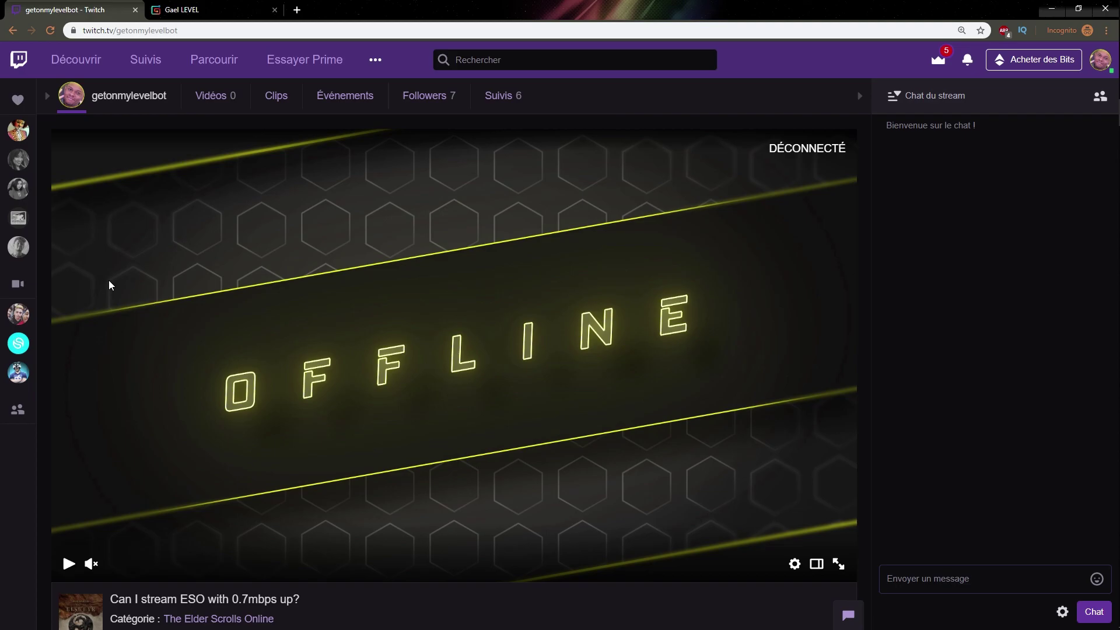
key("alt+Tab")
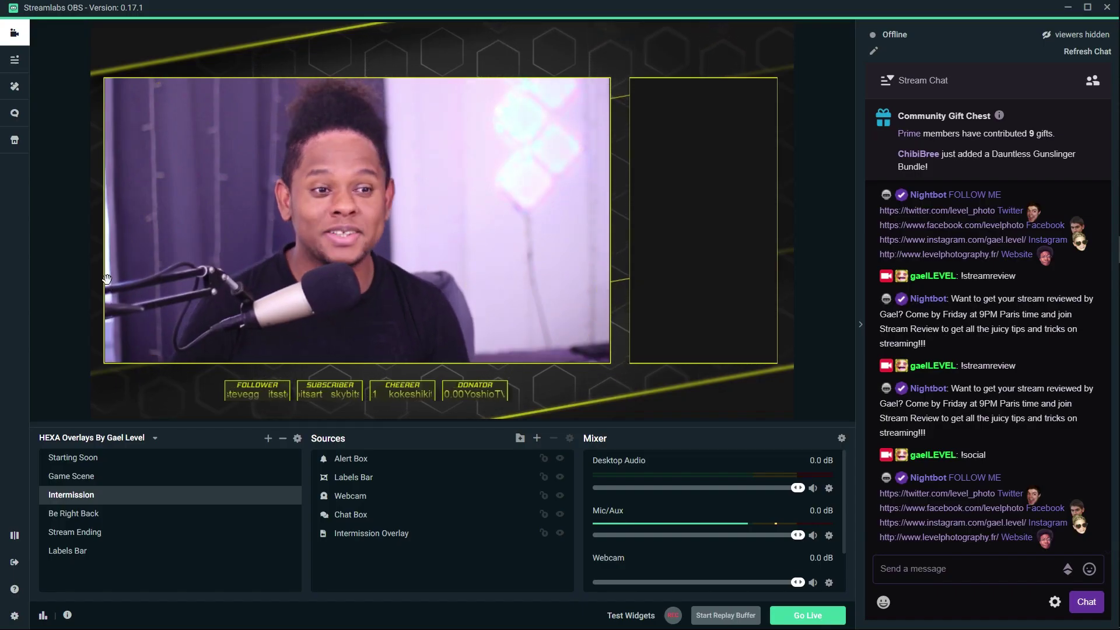